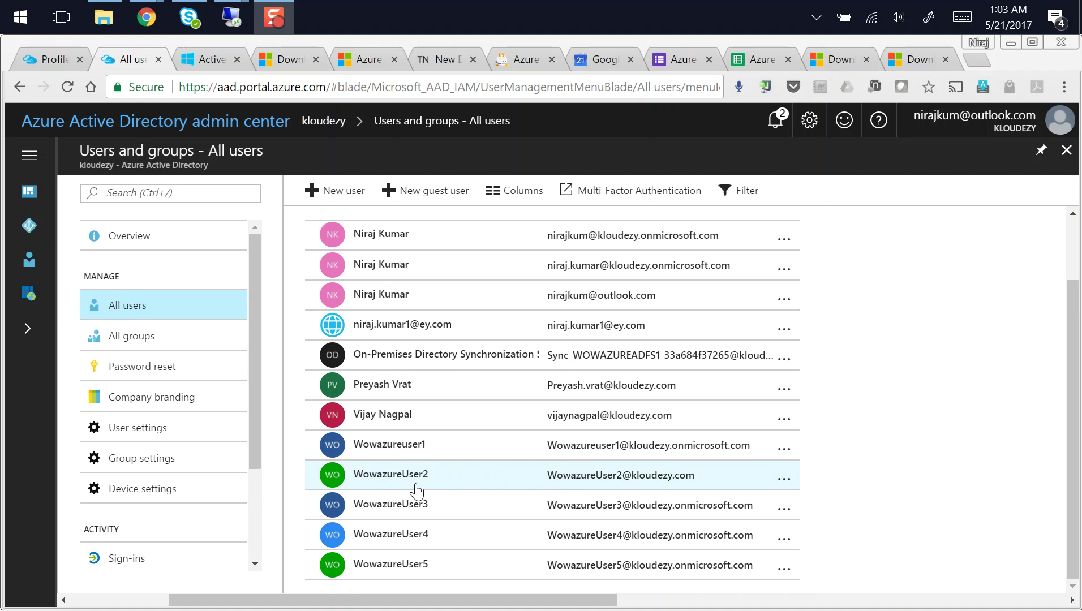
Review the kloudezy directory's All users list, including the five Wowazure test accounts
mouse_move(239, 23)
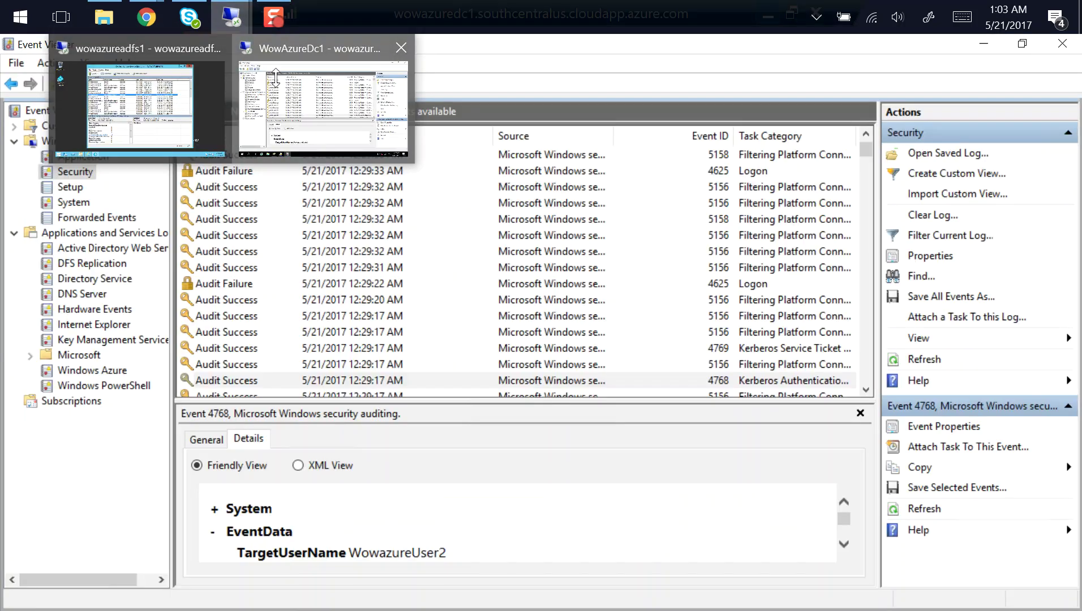
Switch to the domain controller session and bring Active Directory Users and Computers forward
click(277, 81)
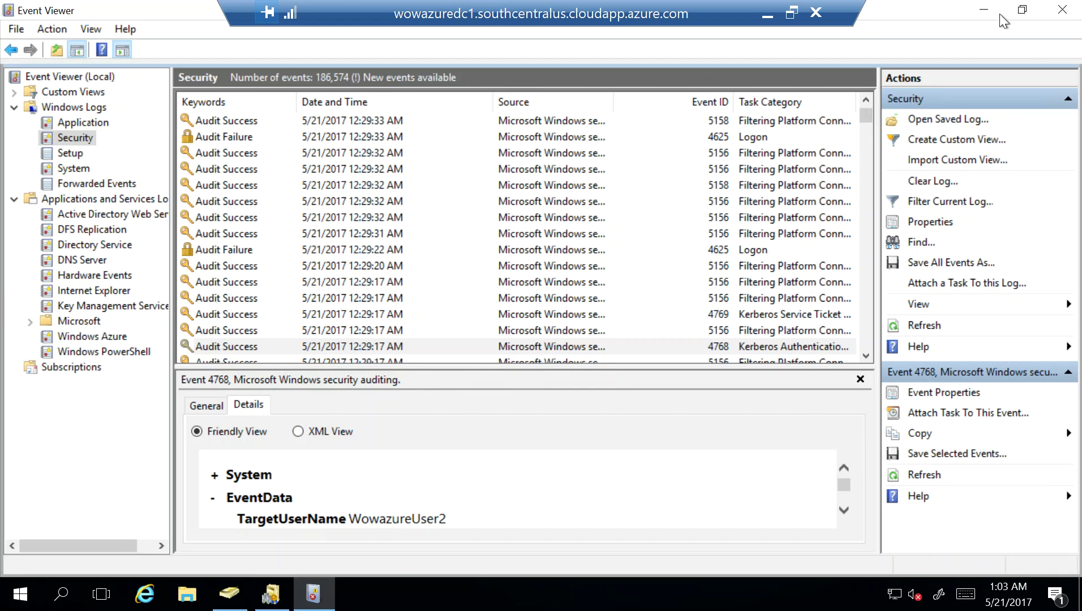
click(984, 10)
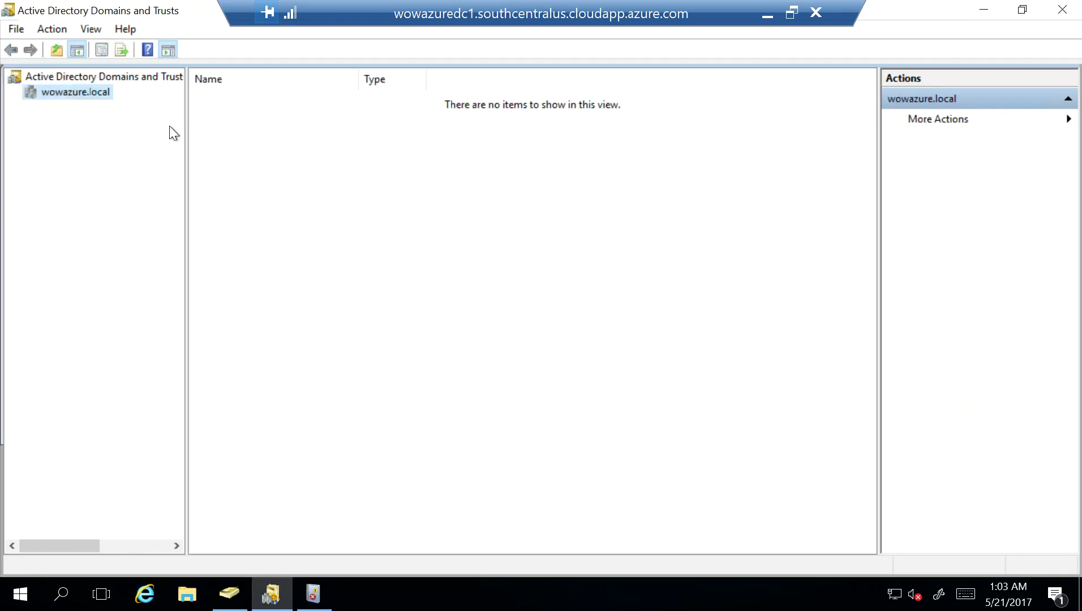
click(236, 598)
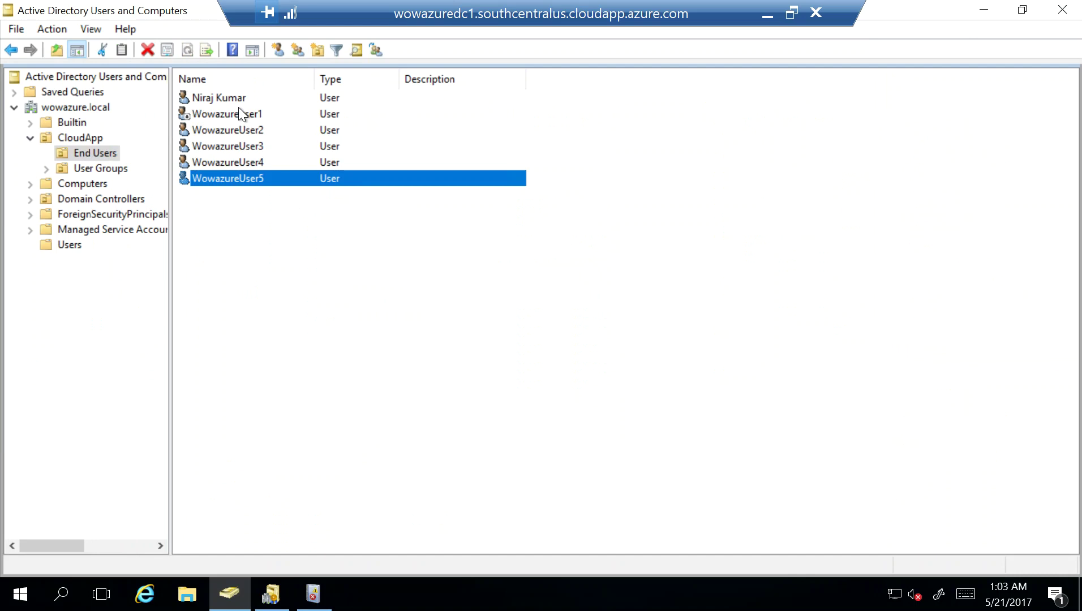
double_click(240, 146)
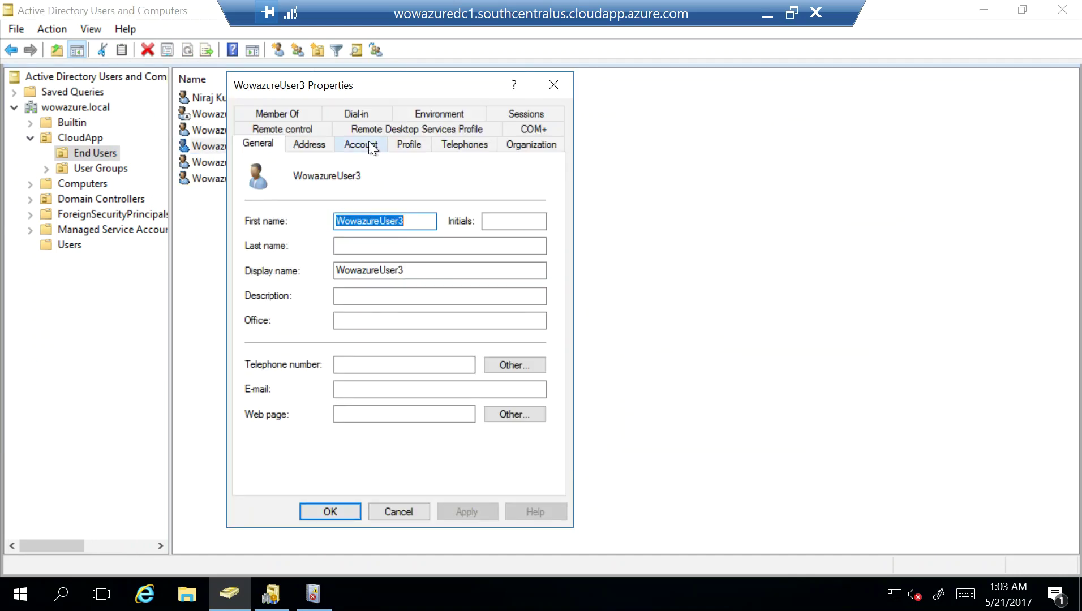
click(368, 141)
click(456, 187)
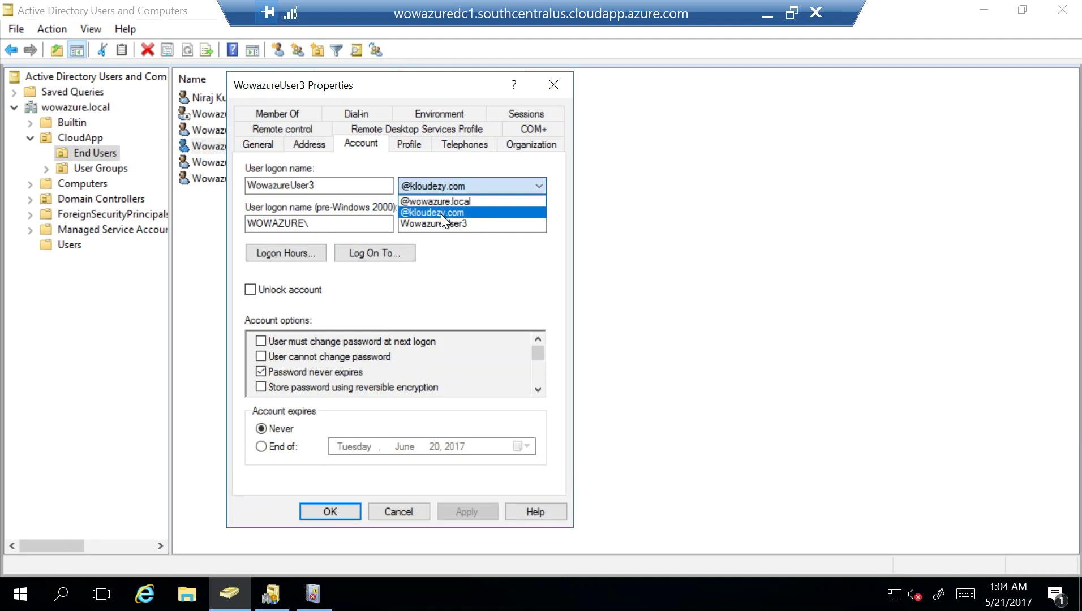
click(441, 213)
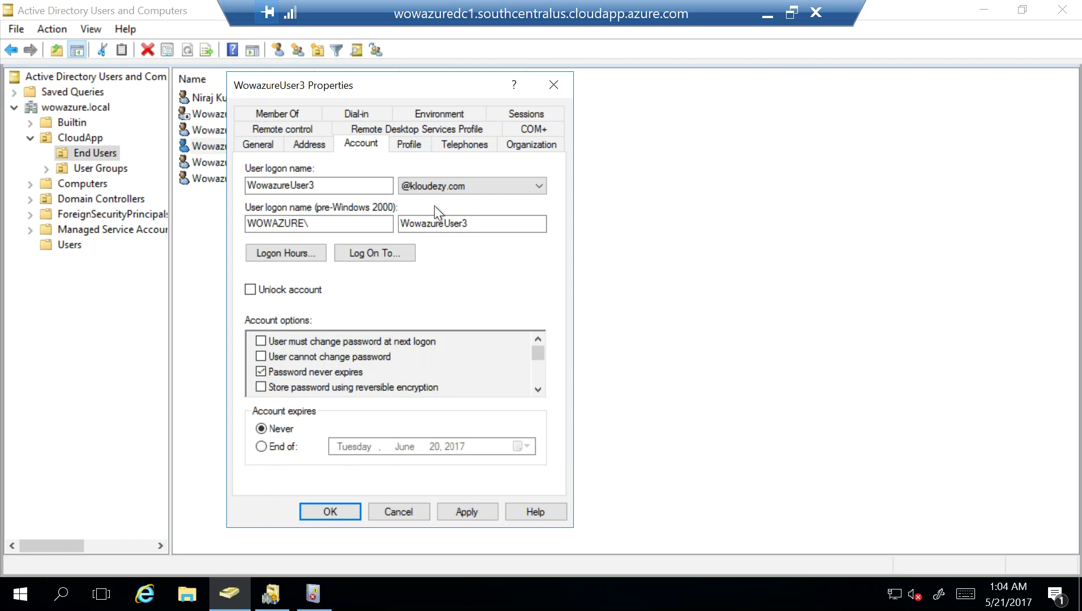
click(478, 511)
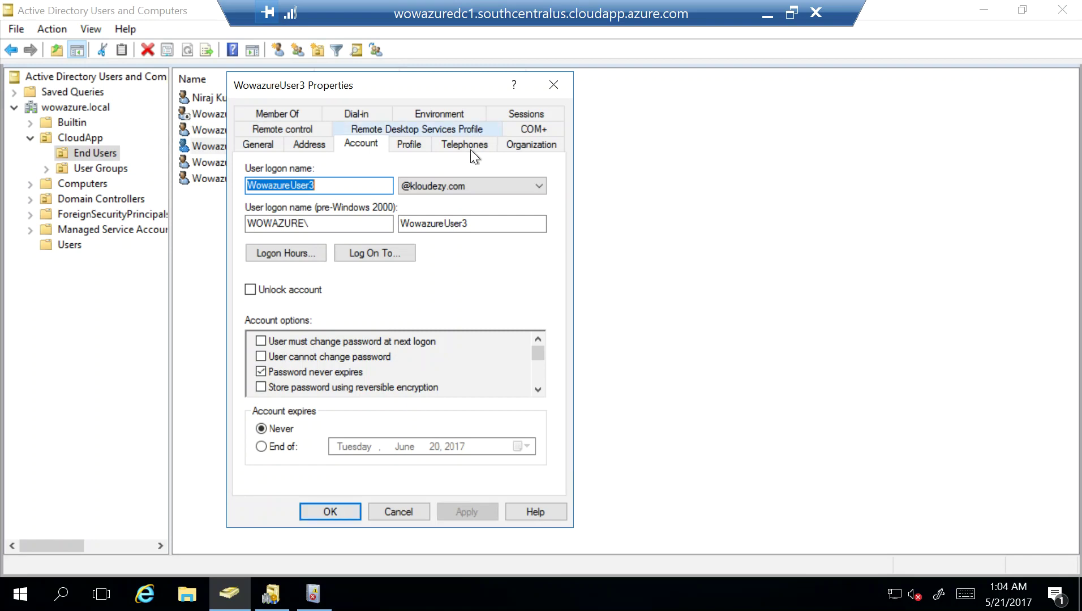
click(342, 511)
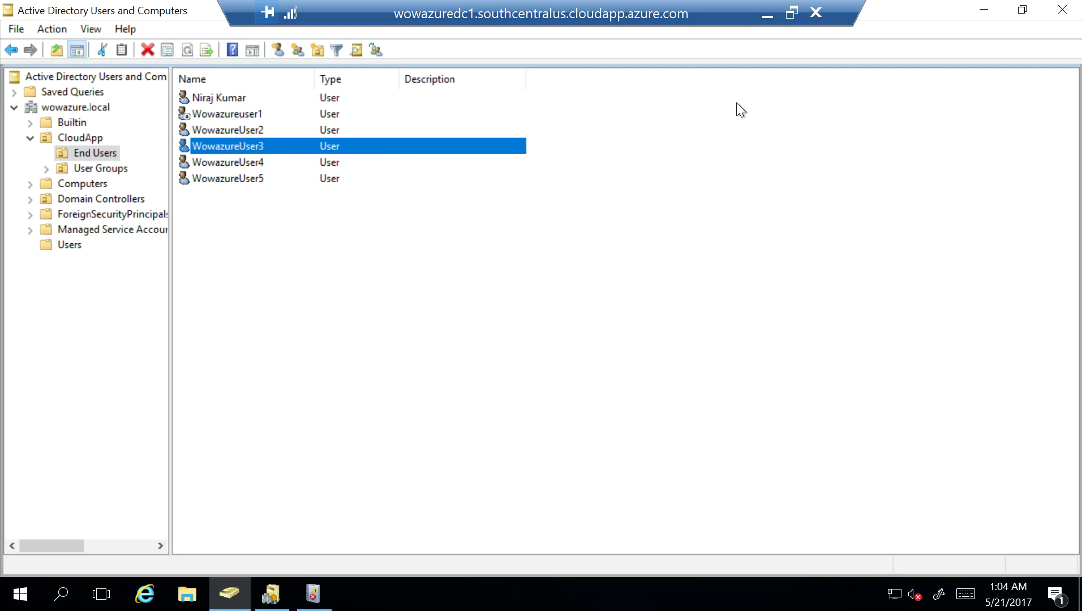
Confirm WowazureUser2's Account tab shows the kloudezy.com suffix, then minimize the remote session
double_click(255, 129)
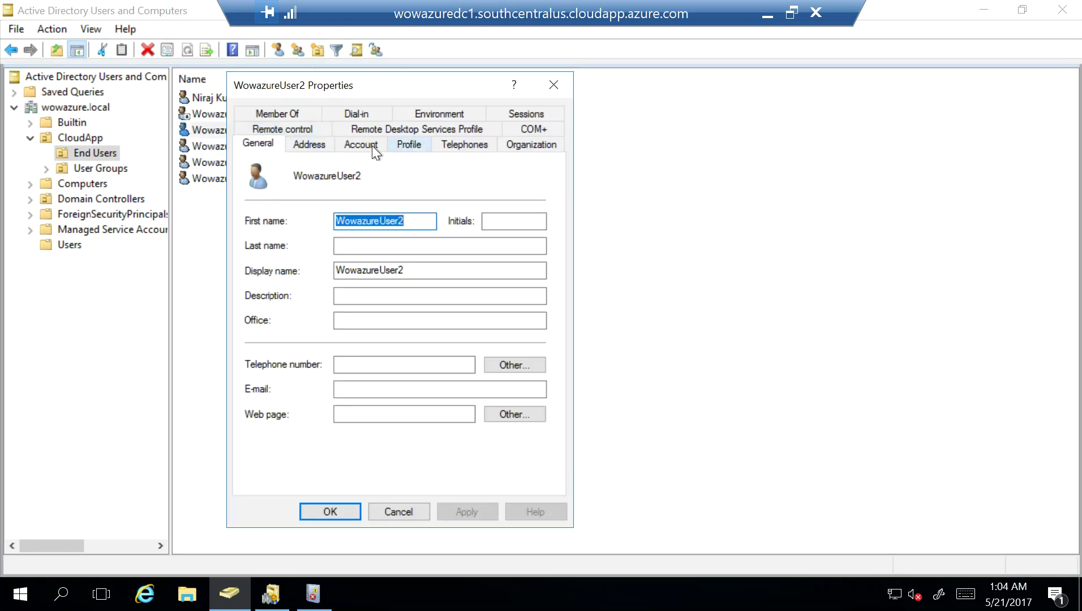
click(372, 145)
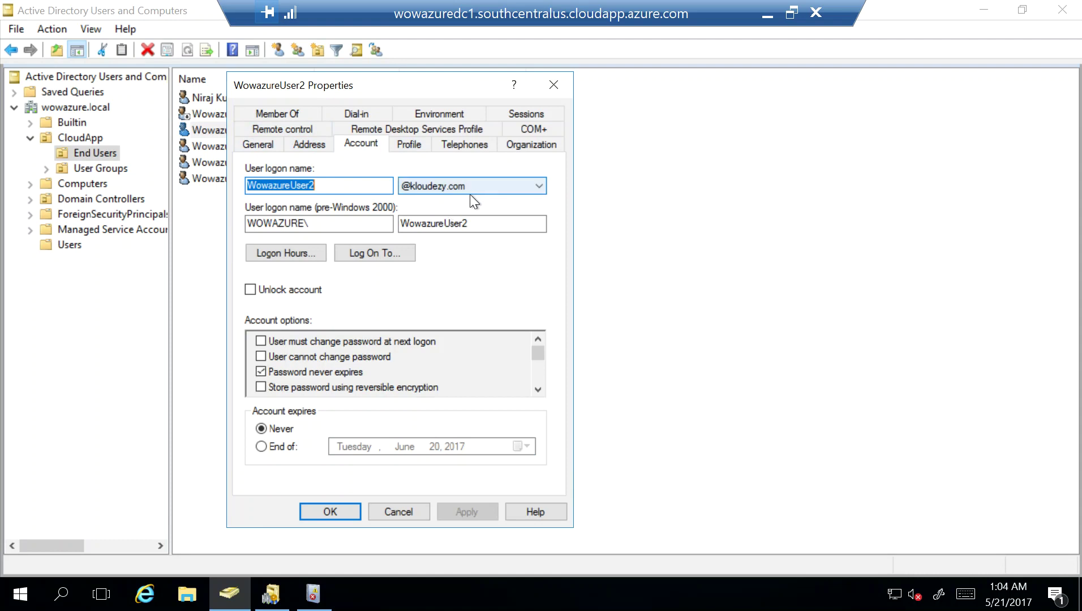
click(398, 512)
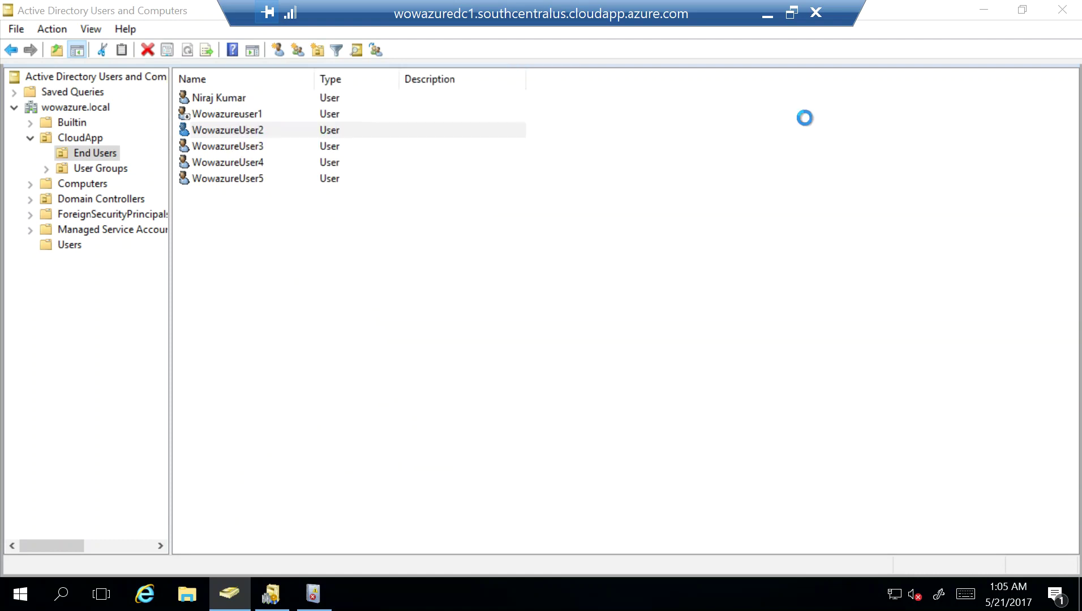
click(769, 19)
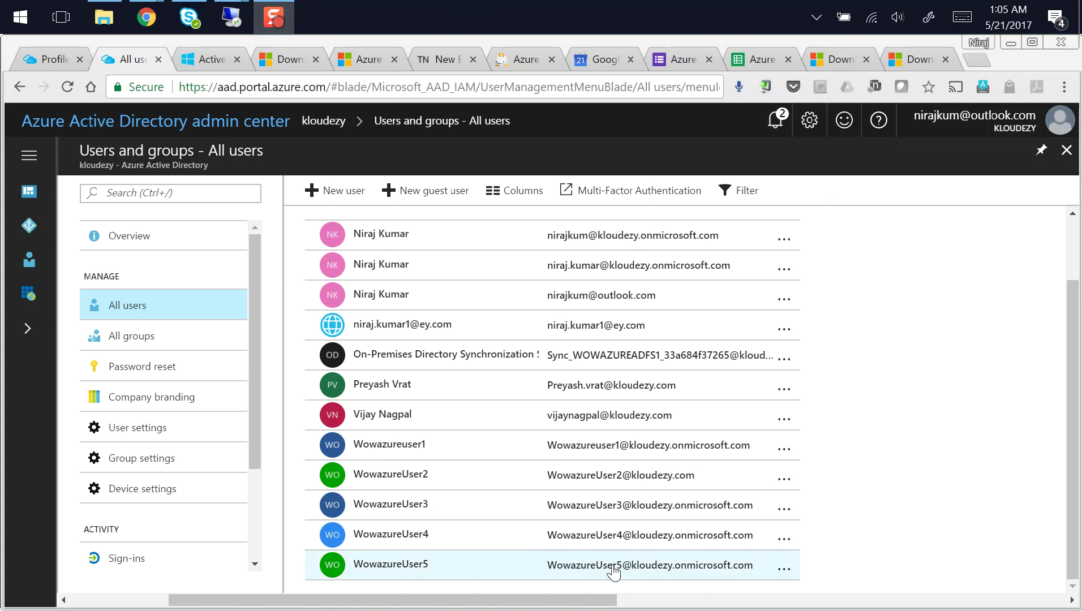
Open a maximized Chrome incognito window and load portal.azure.com
right_click(146, 20)
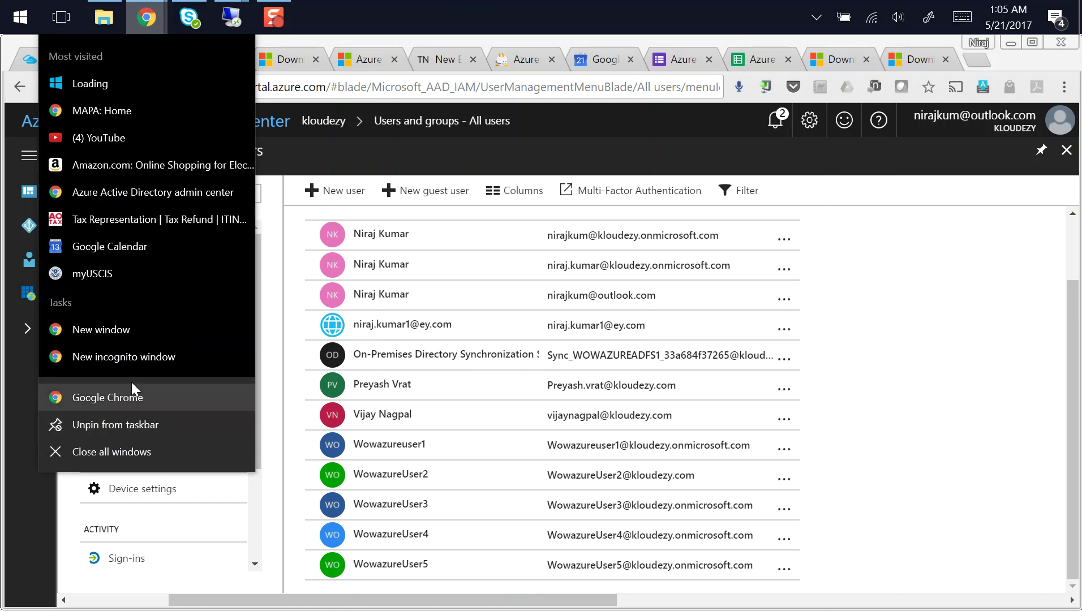
click(124, 356)
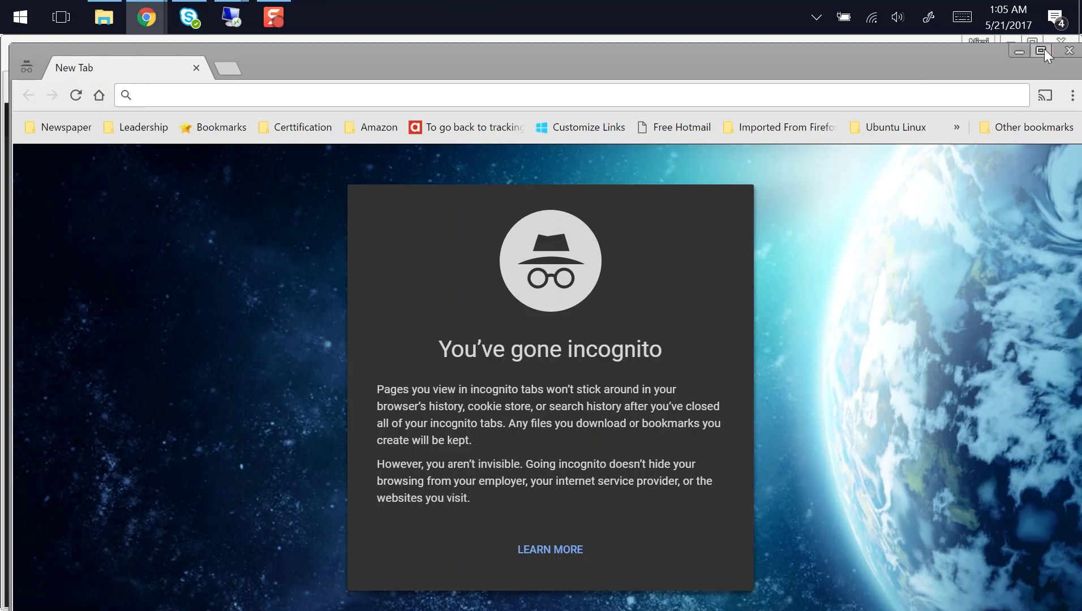
click(1041, 51)
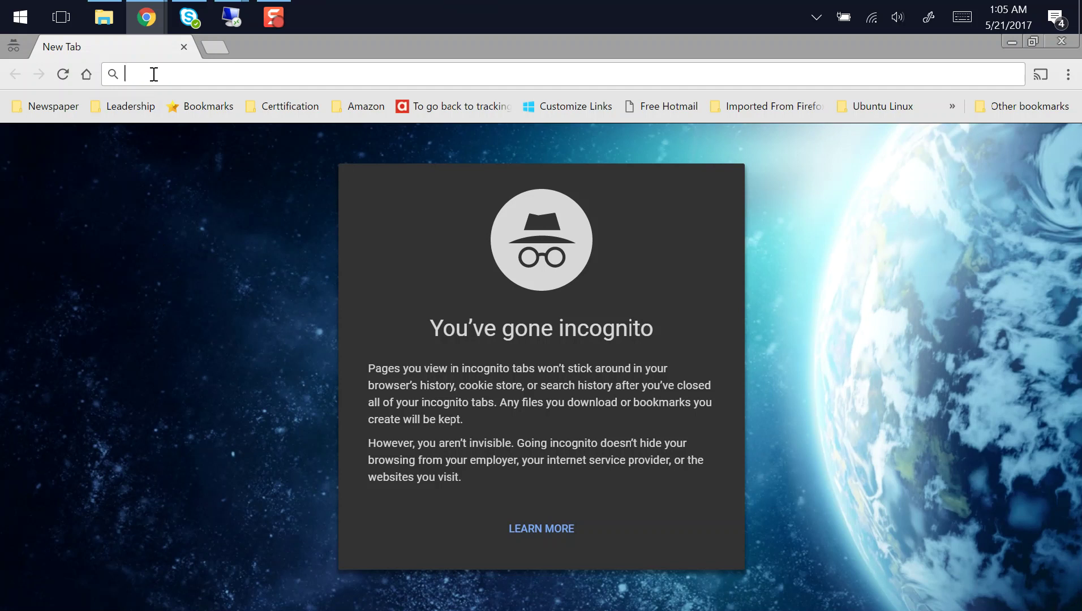
text(portal.azure.com)
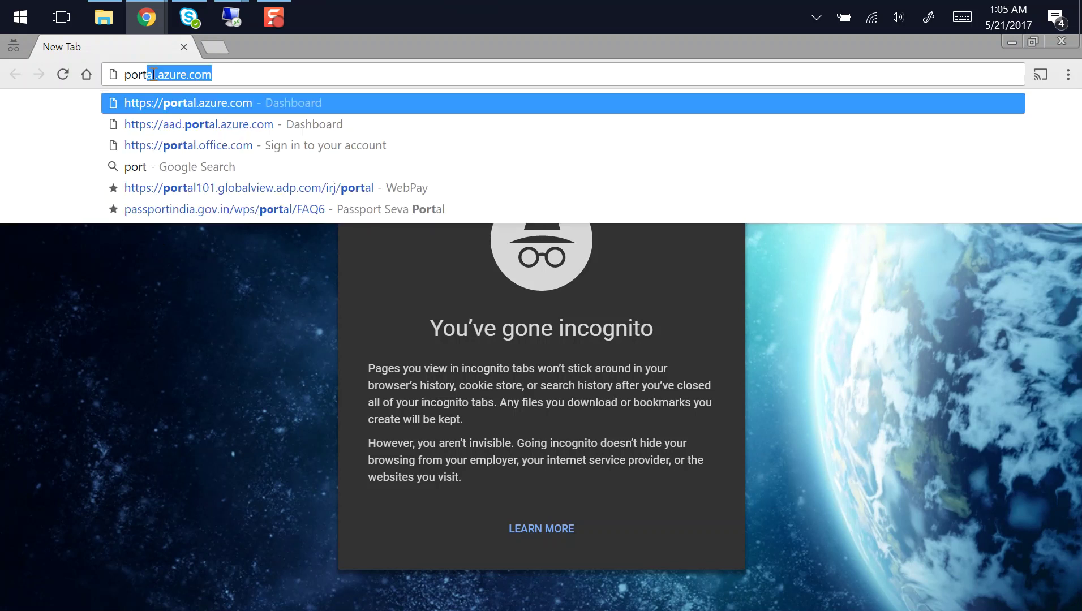
key(Return)
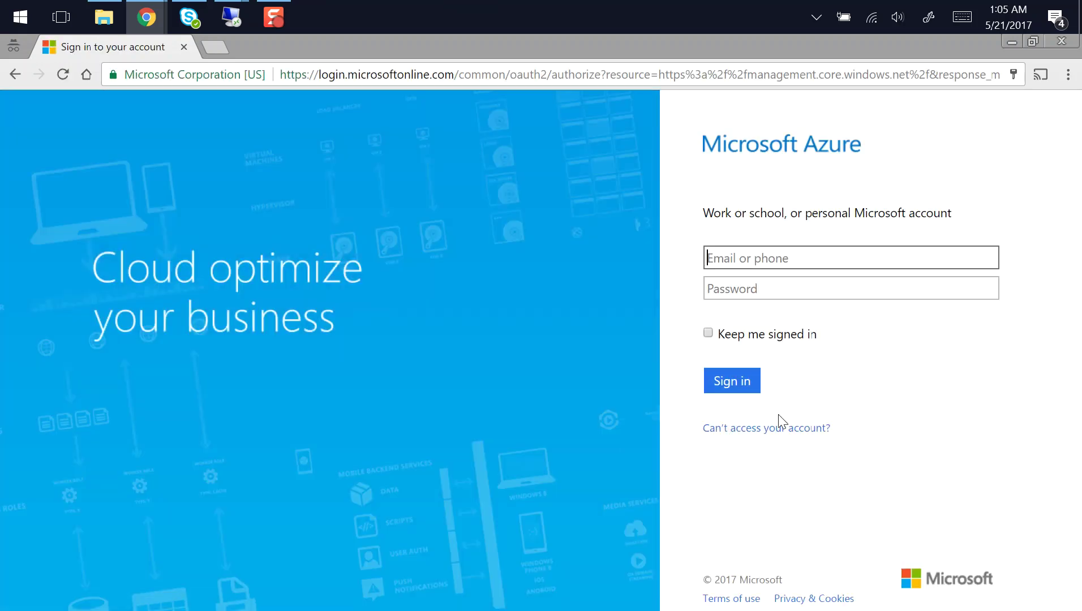
Sign in with the synced user's kloudezy.com address and password, then skip the welcome tour
click(733, 263)
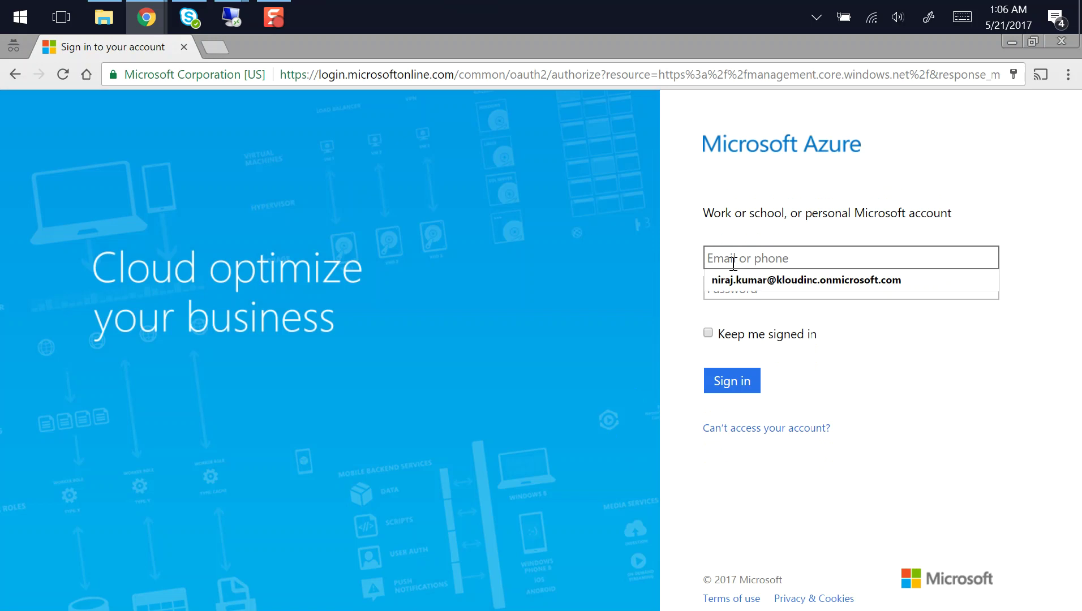
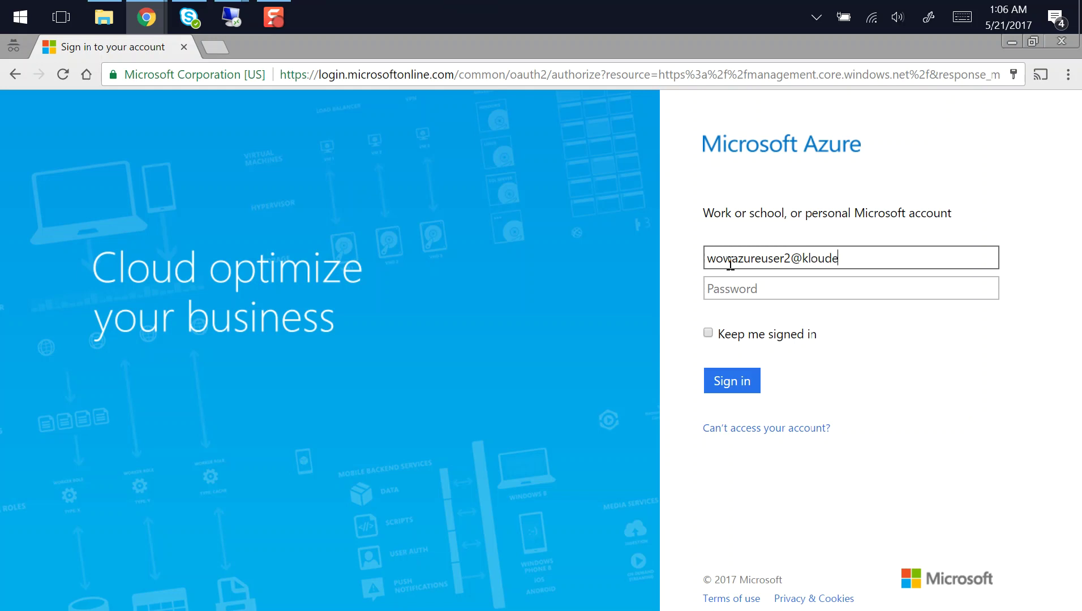
key(Tab)
text(********)
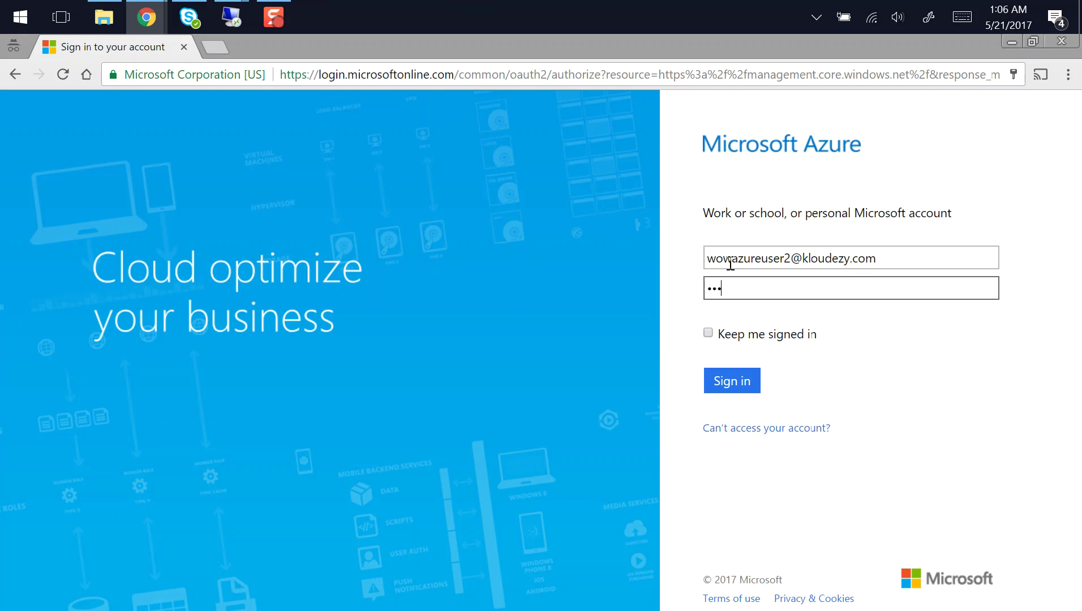
text(**)
click(732, 382)
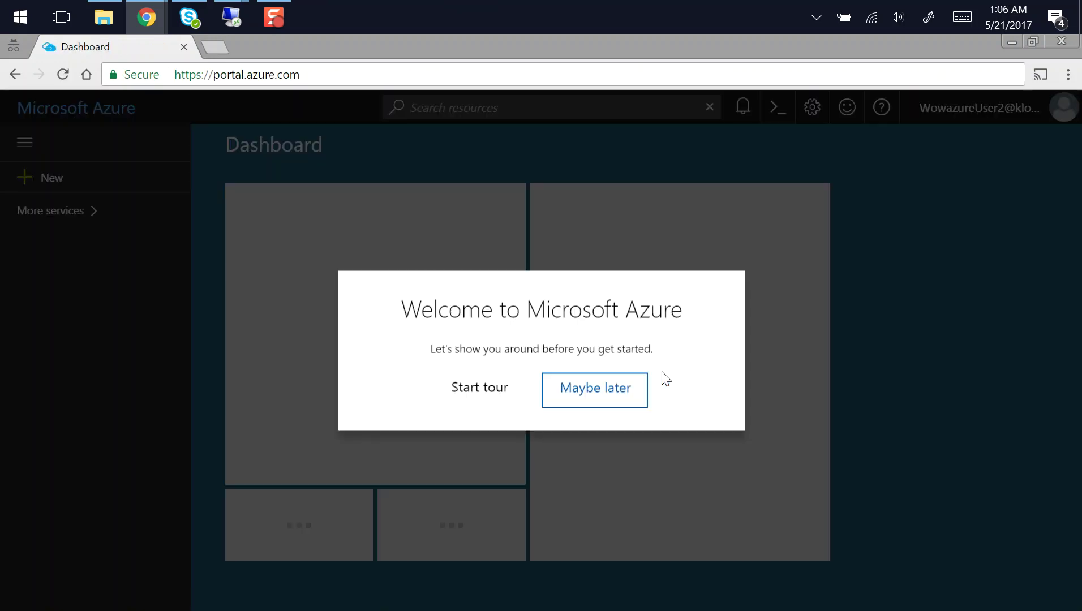
click(590, 386)
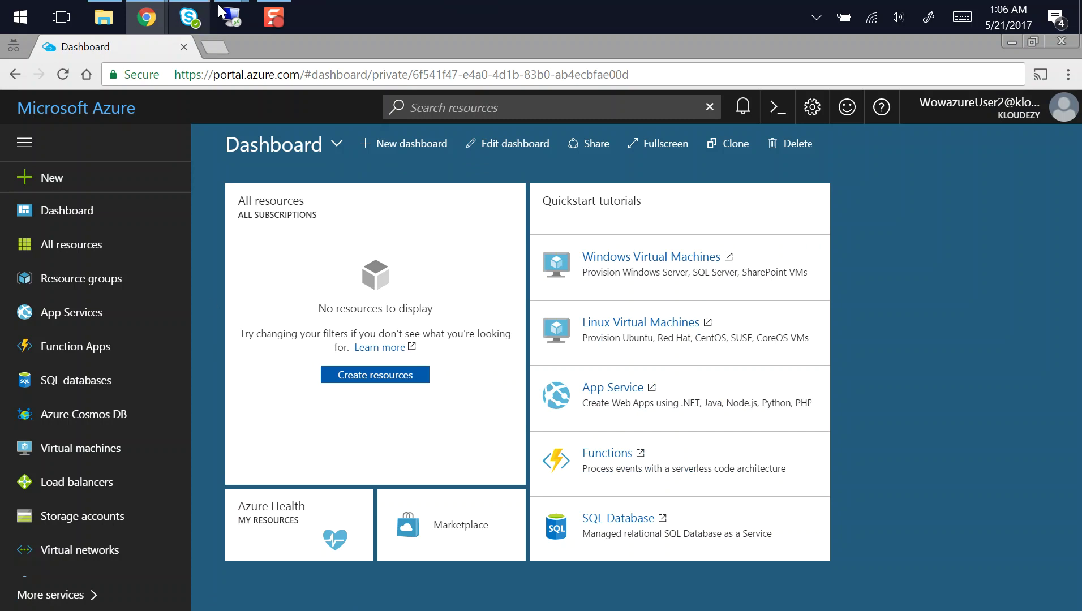
mouse_move(232, 20)
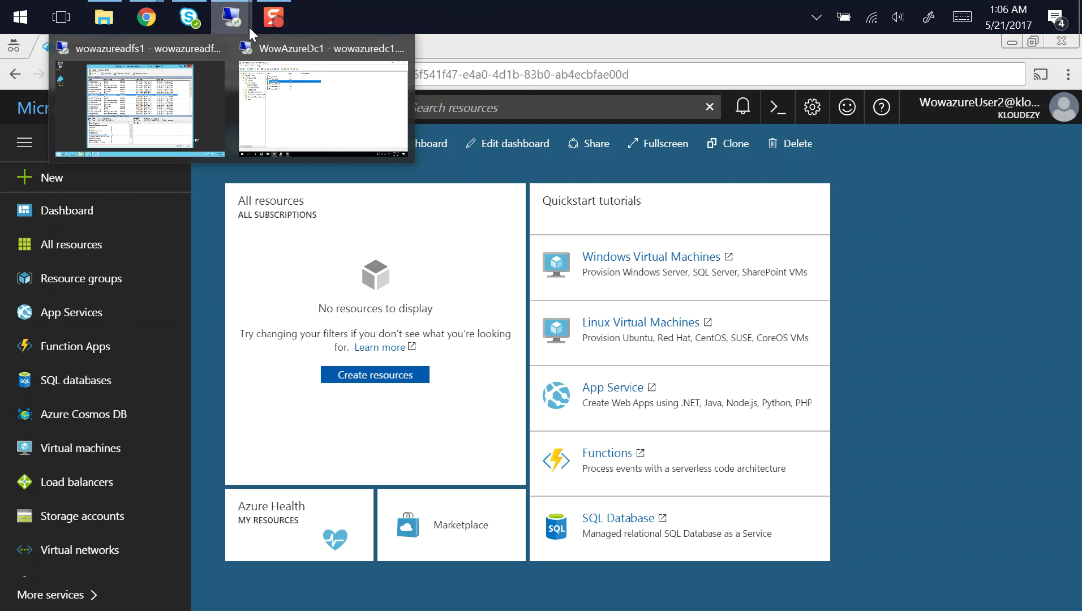
Return to the domain controller's Event Viewer and show the Windows Logs Security log
click(292, 84)
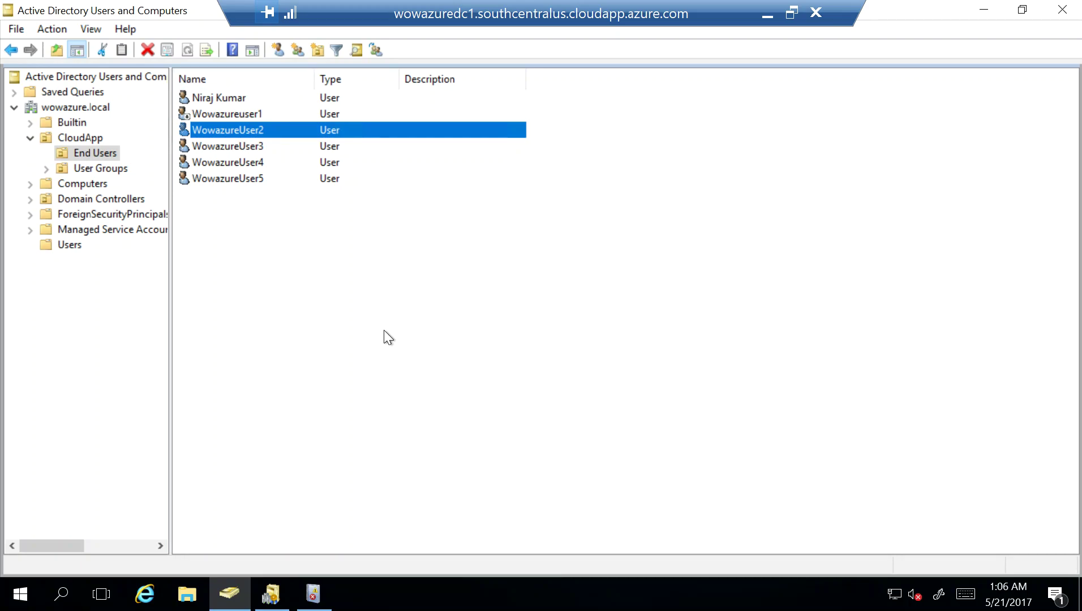
click(317, 597)
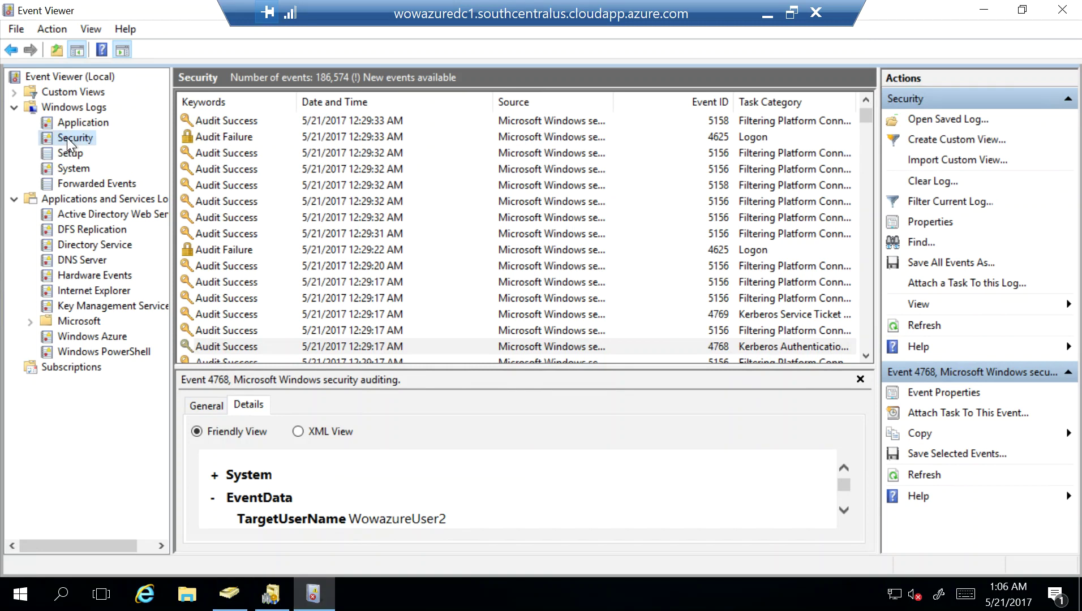
click(70, 122)
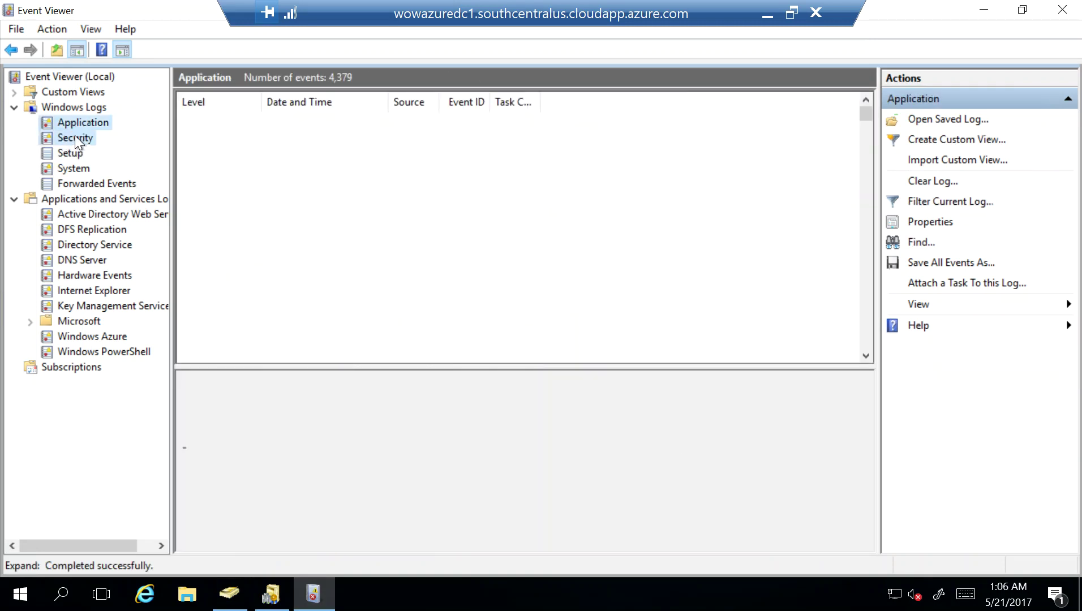
click(74, 137)
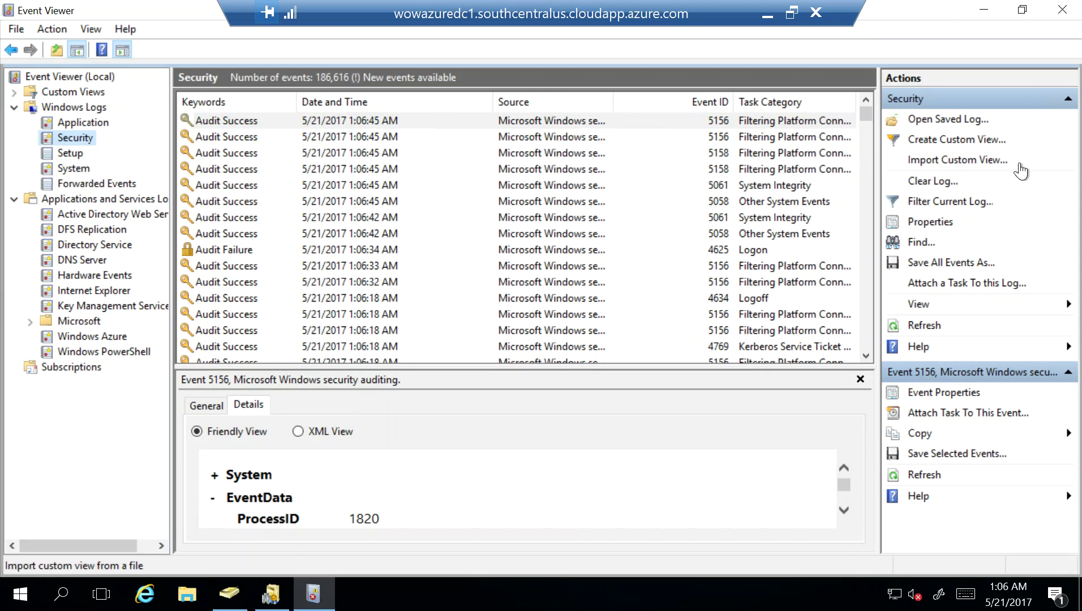
Search the Security log for the synced user and open the 4769 Kerberos service ticket event
click(919, 242)
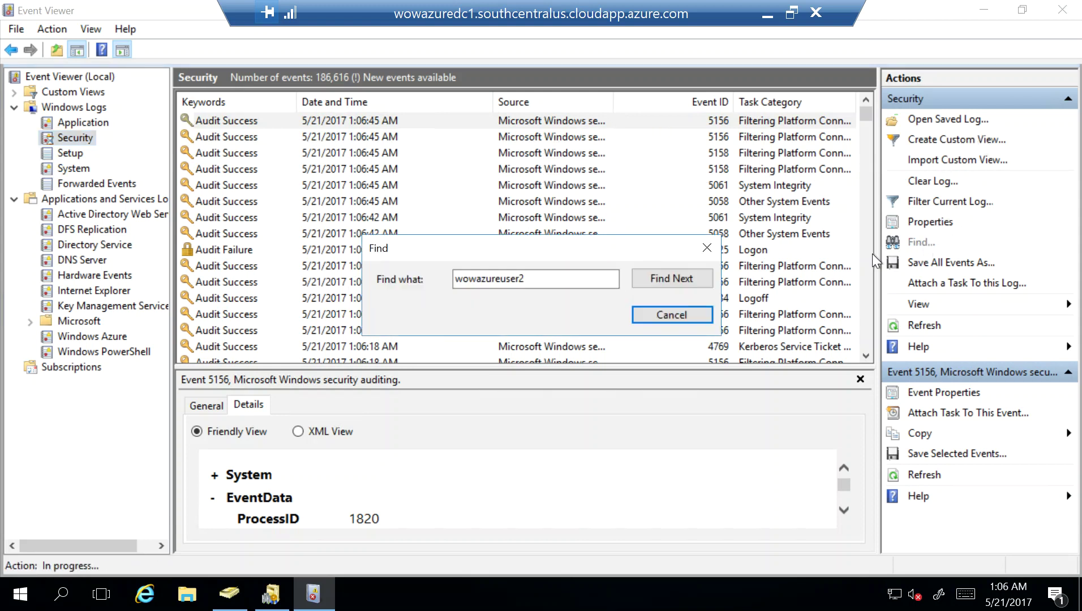
click(539, 279)
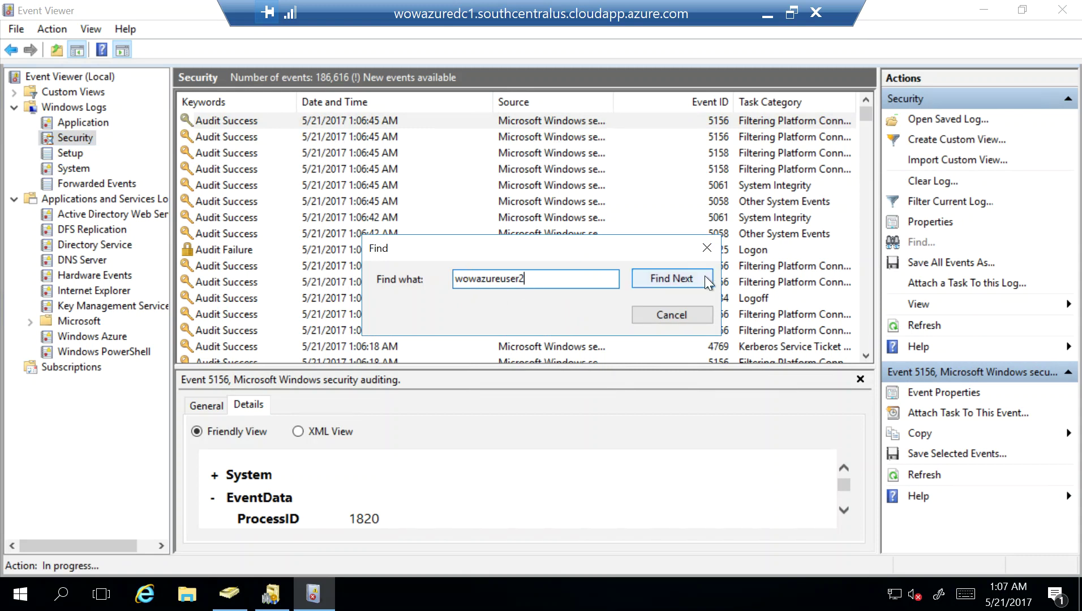
click(679, 278)
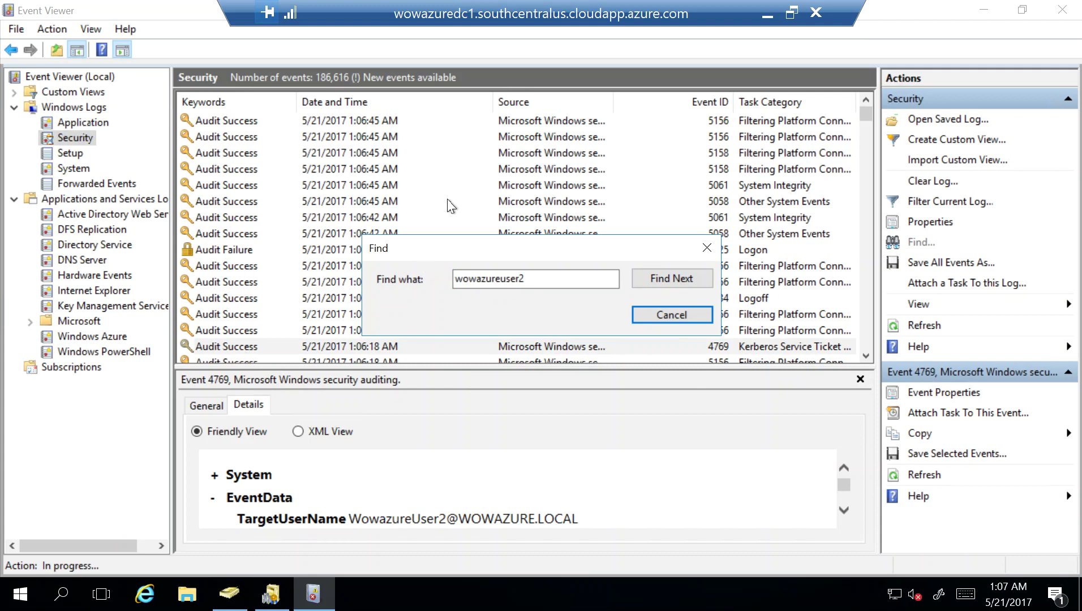
drag(423, 245, 460, 164)
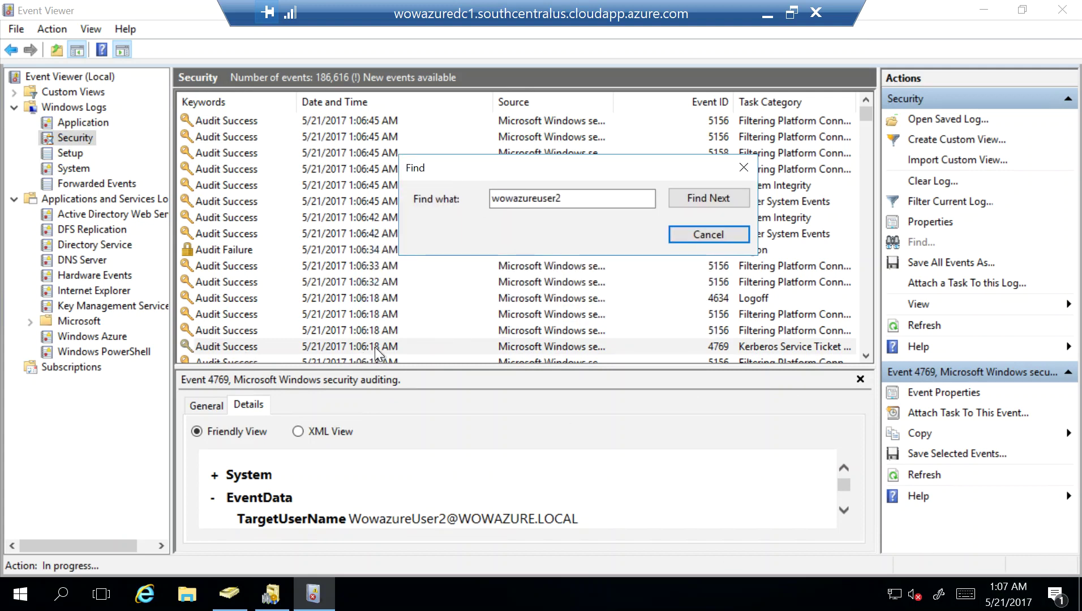
click(714, 232)
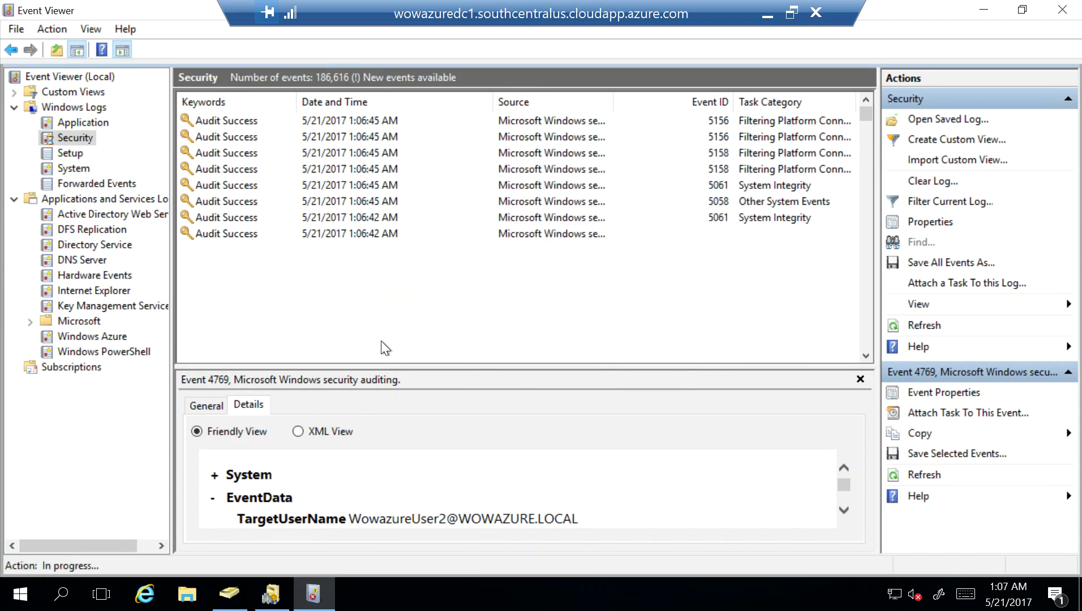
click(373, 347)
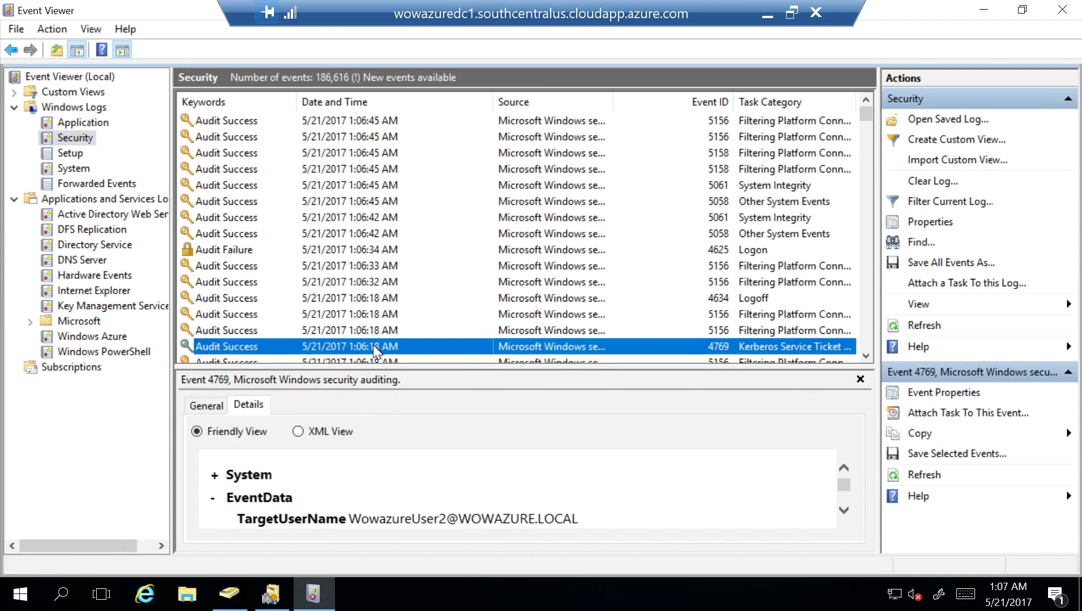
double_click(373, 344)
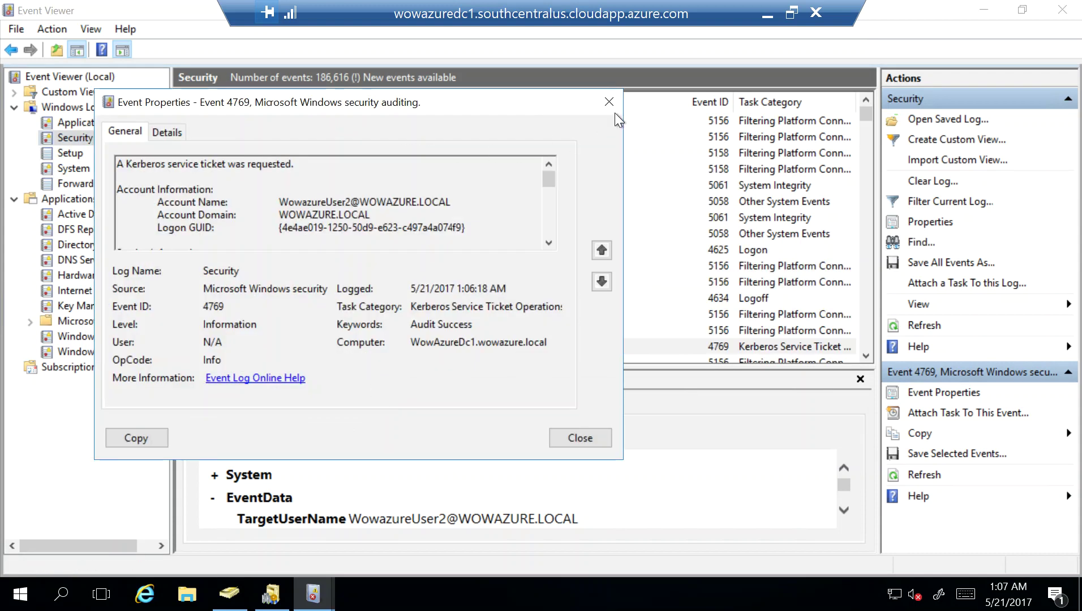
Highlight the account name and the Kerberos service ticket requested line in the event description
drag(280, 202, 444, 206)
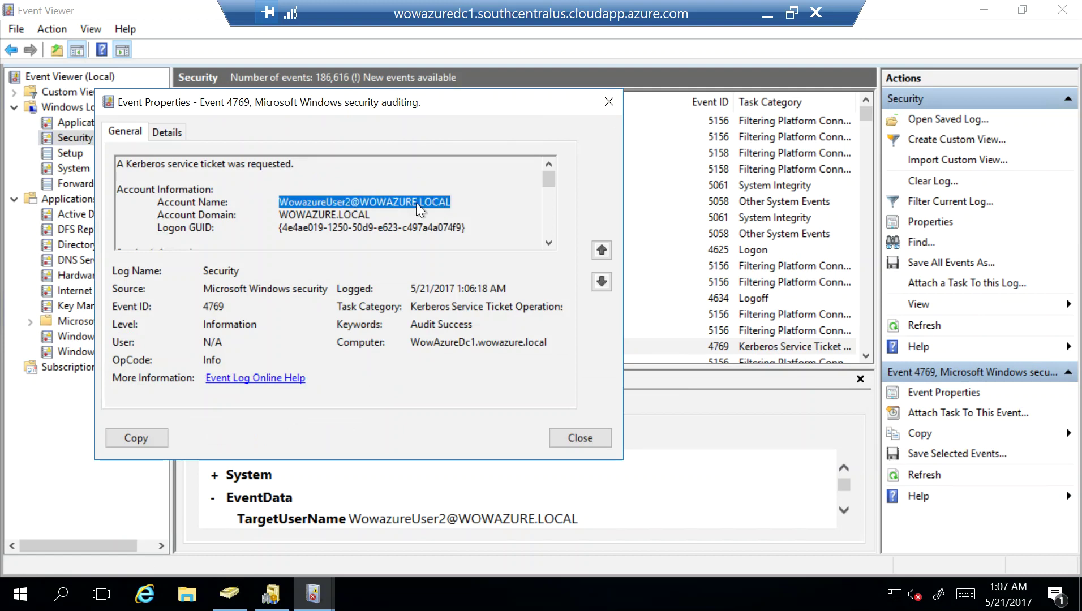
click(149, 165)
drag(148, 164, 290, 165)
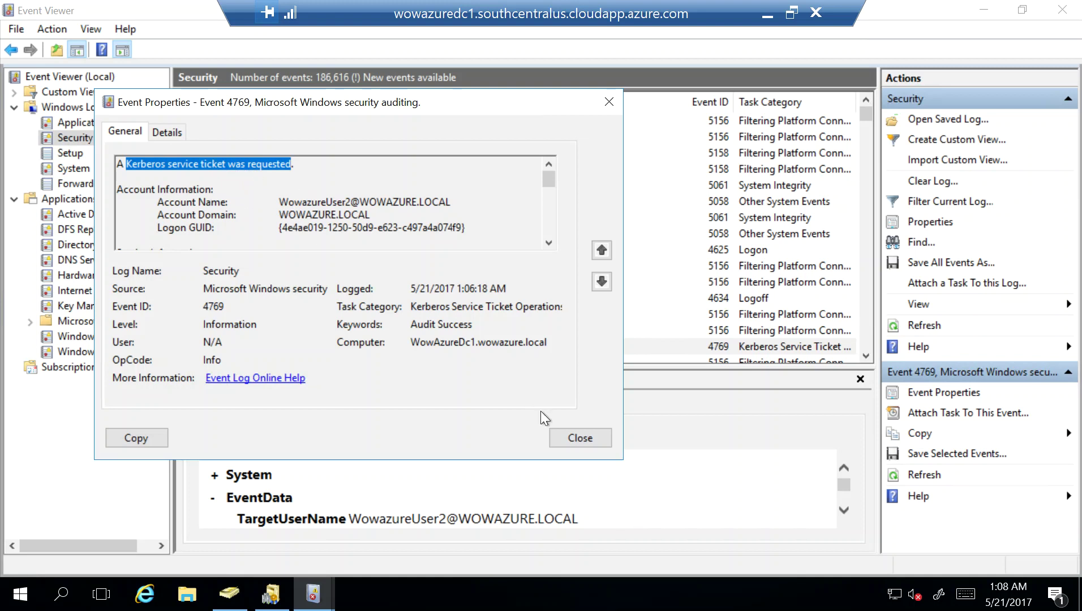
Close the Event 4769 properties window
click(594, 441)
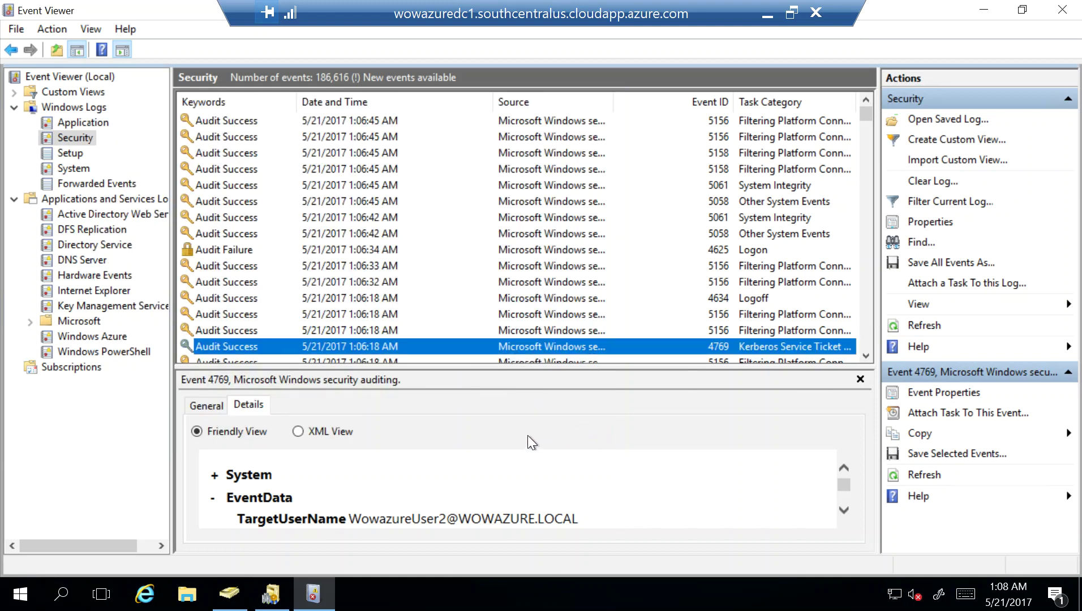